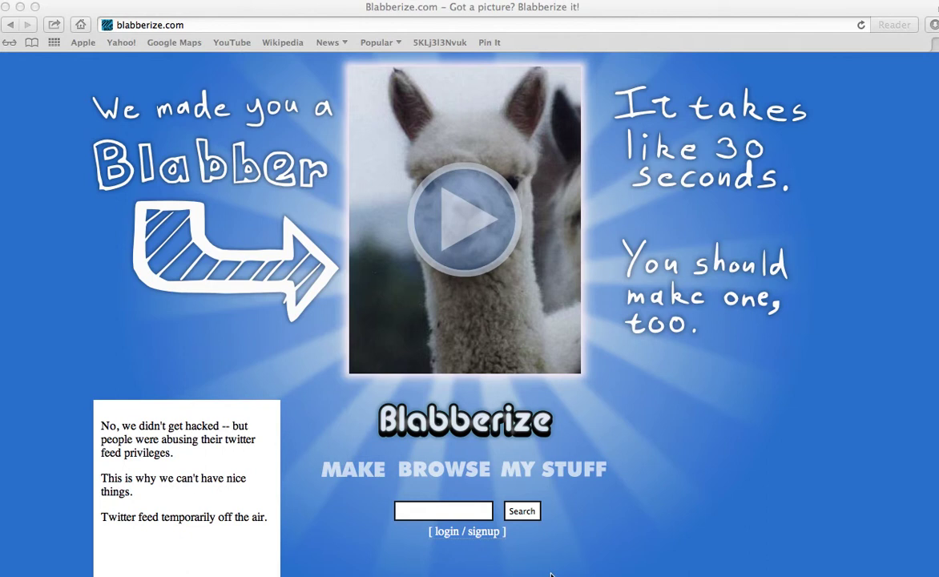
Log in with the saved username and password to reach the My Stuff page.
click(539, 573)
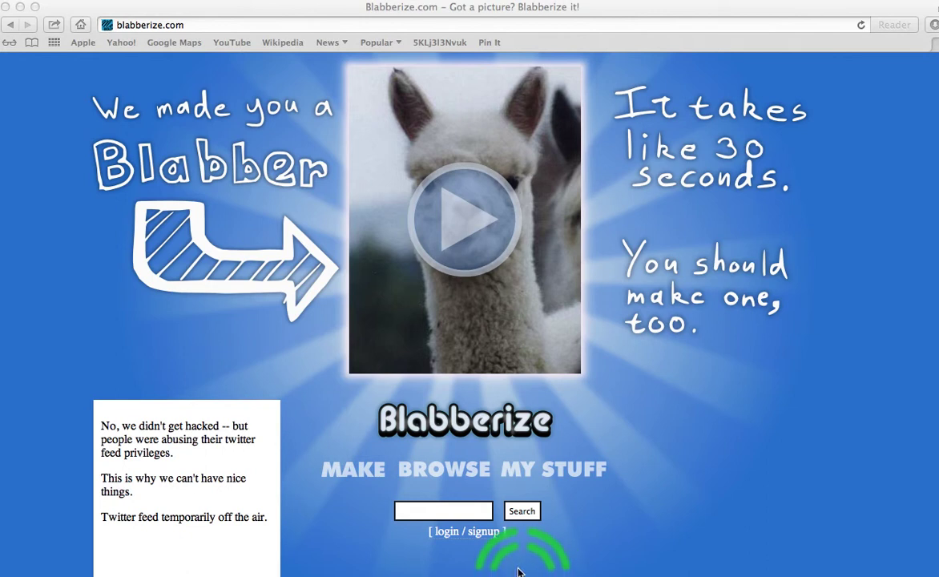
click(446, 537)
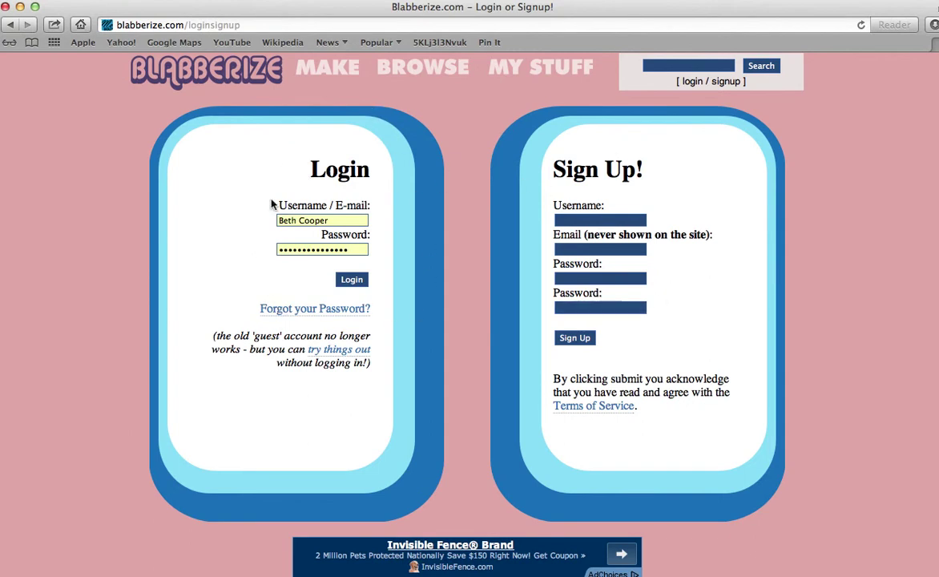
click(329, 220)
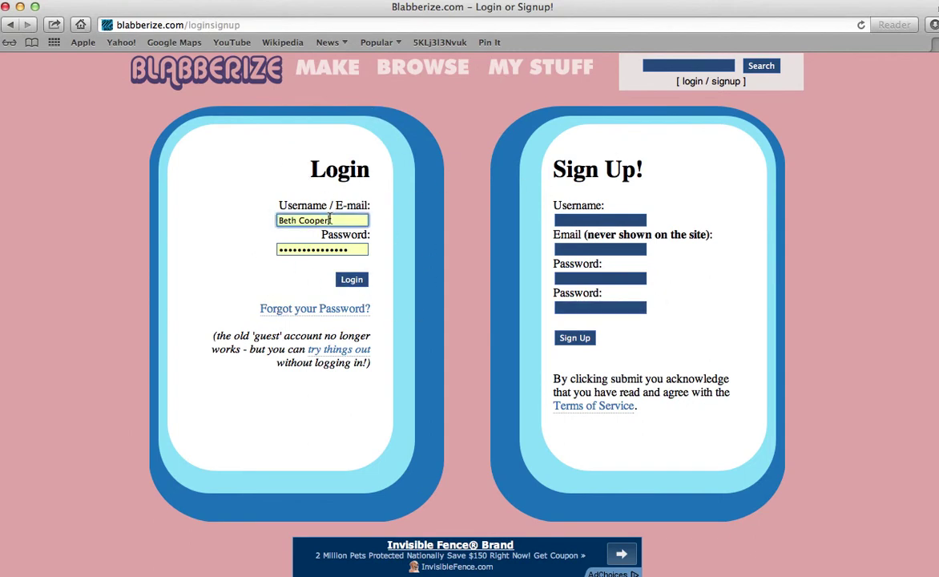
drag(329, 220, 222, 212)
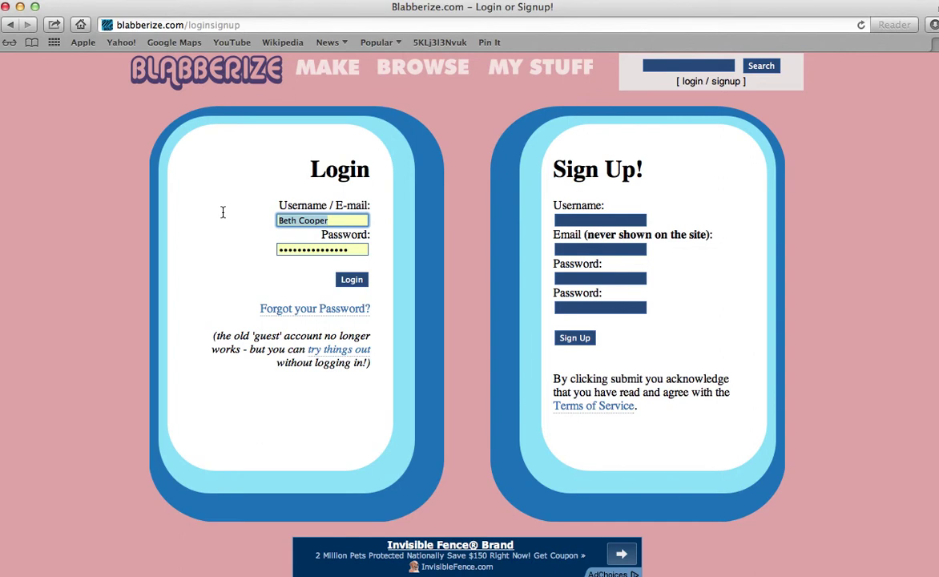
click(351, 279)
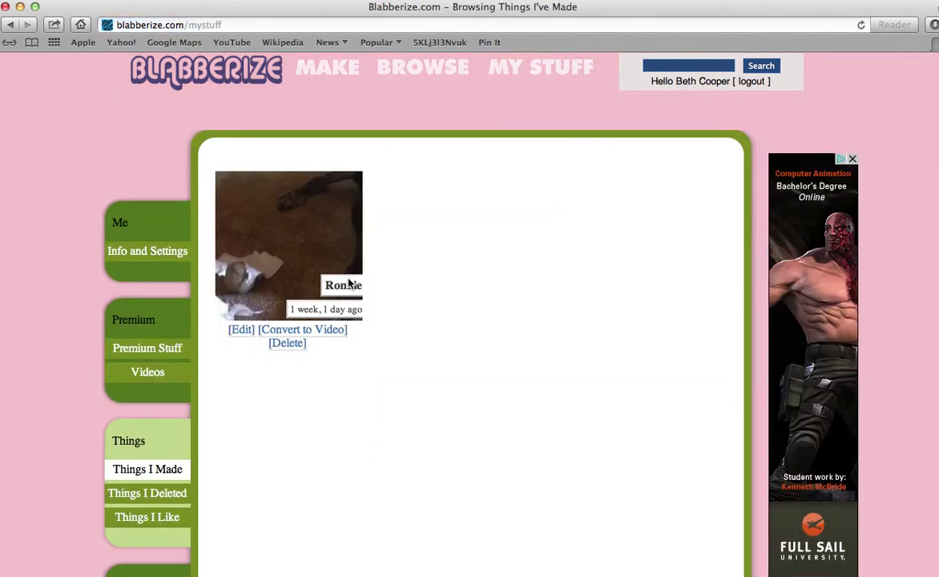
Start a new blabber and load the dog photo into the editor.
click(325, 70)
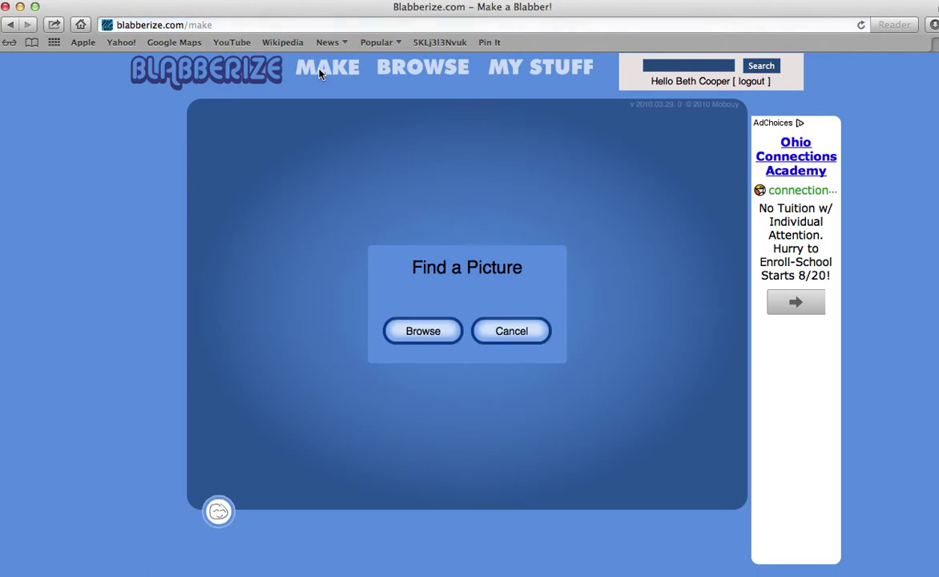
click(438, 327)
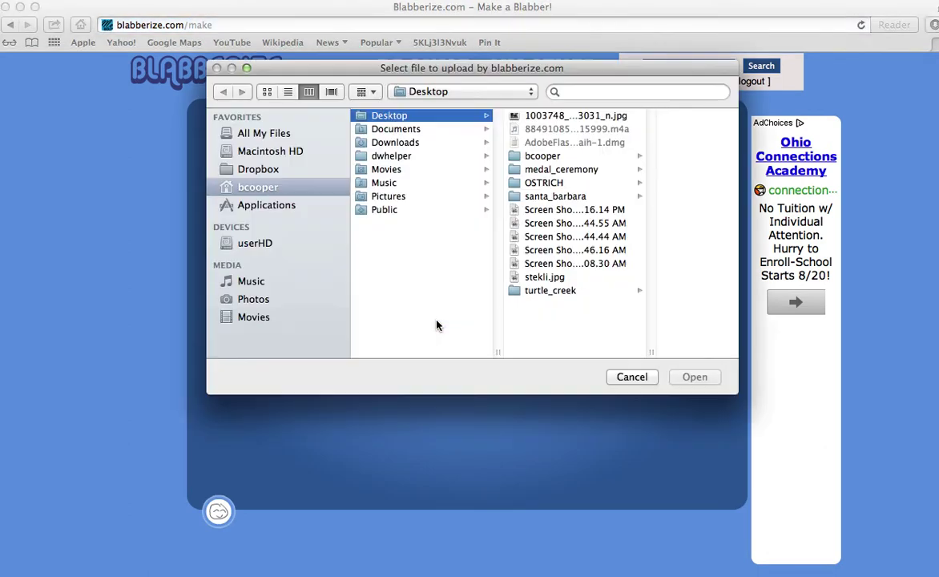
click(549, 116)
click(694, 377)
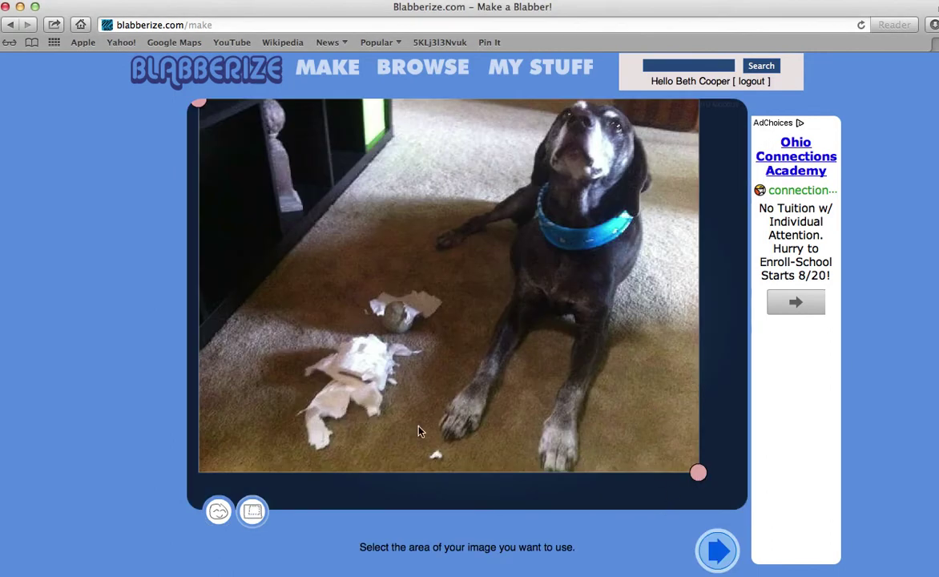
Crop the photo down to the dog's head and collar.
drag(199, 114, 427, 88)
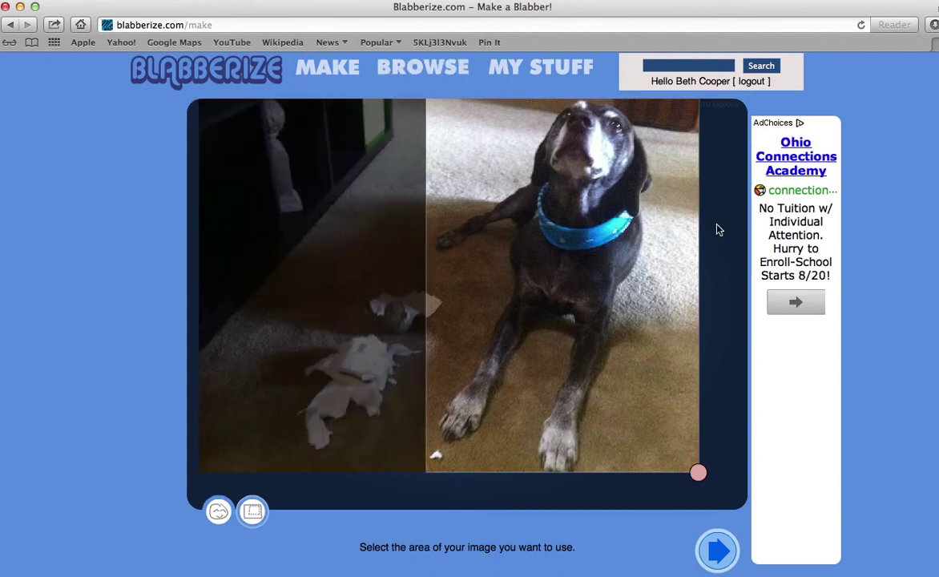
drag(699, 474, 696, 326)
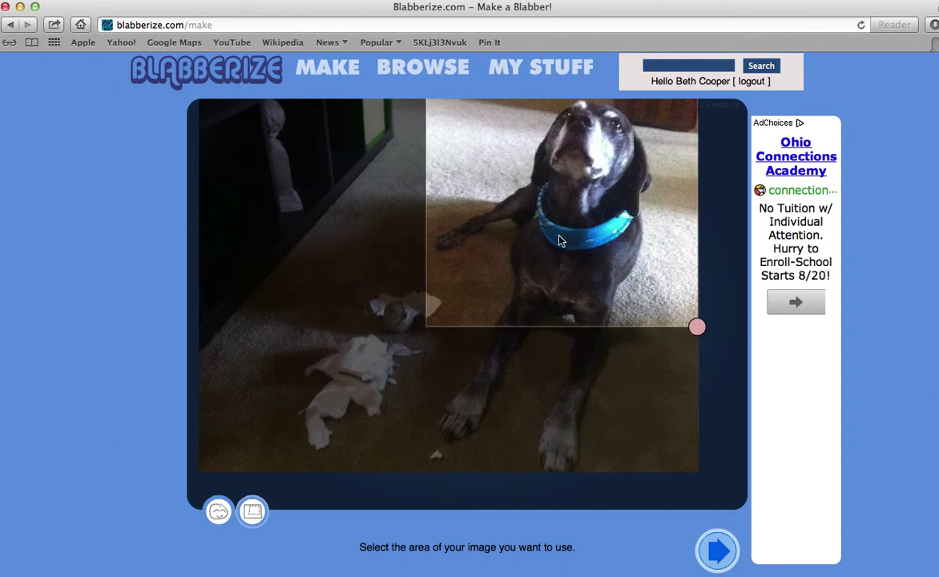
mouse_move(703, 561)
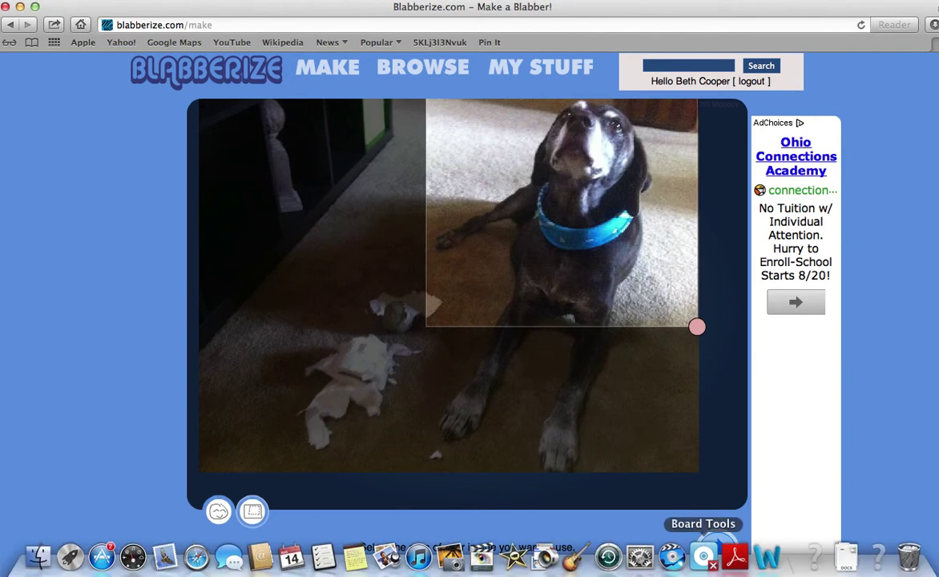
Accept the crop and shape the mouth outline into a crescent over the dog's muzzle.
click(726, 549)
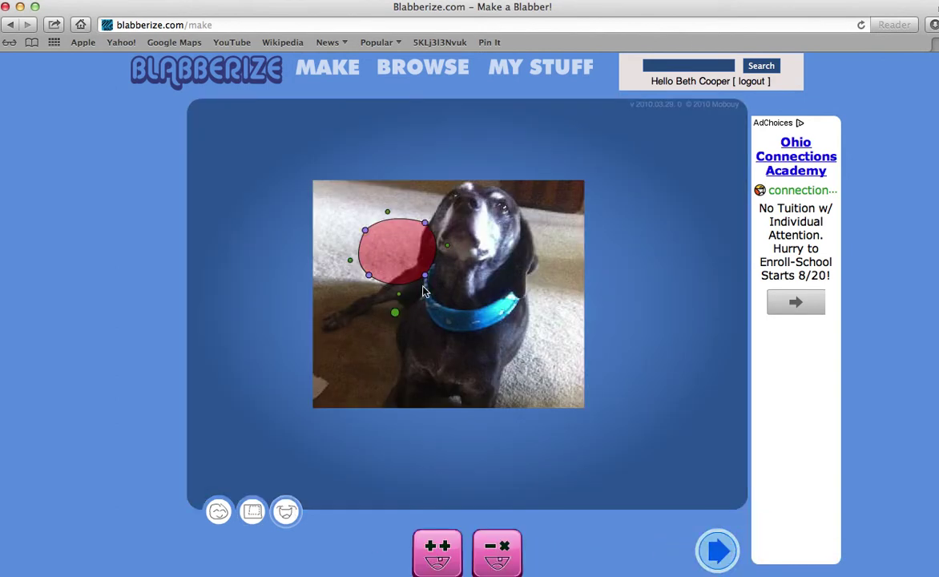
drag(395, 251, 464, 252)
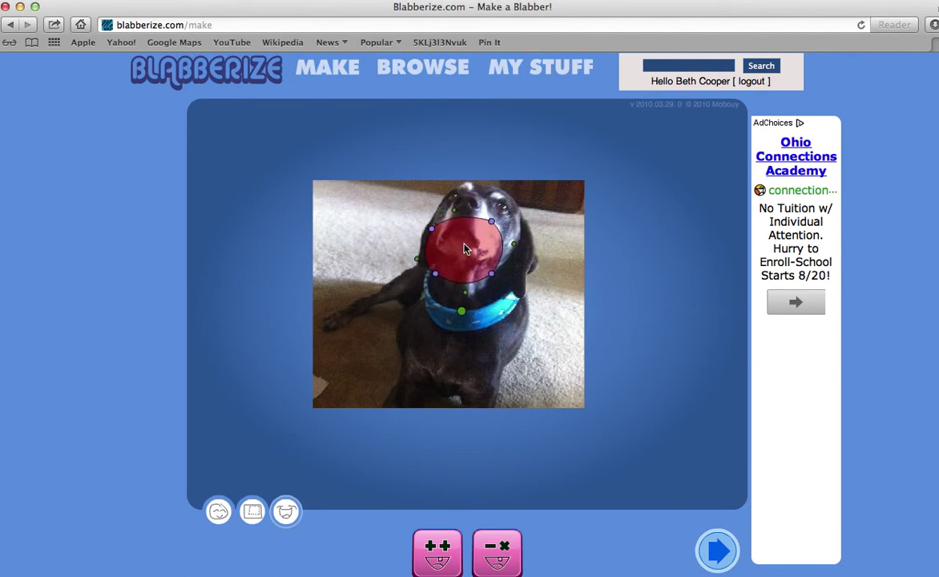
drag(463, 252, 463, 247)
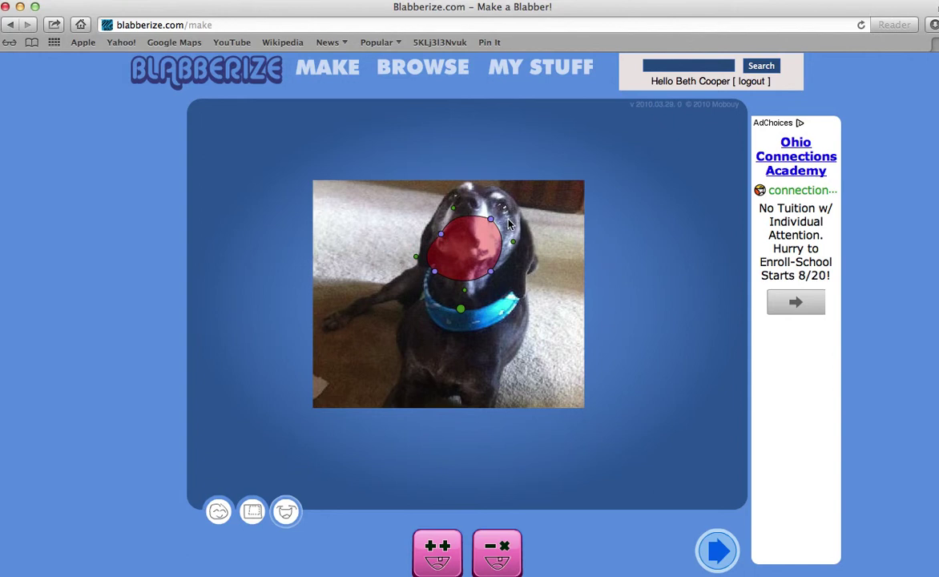
drag(490, 219, 446, 237)
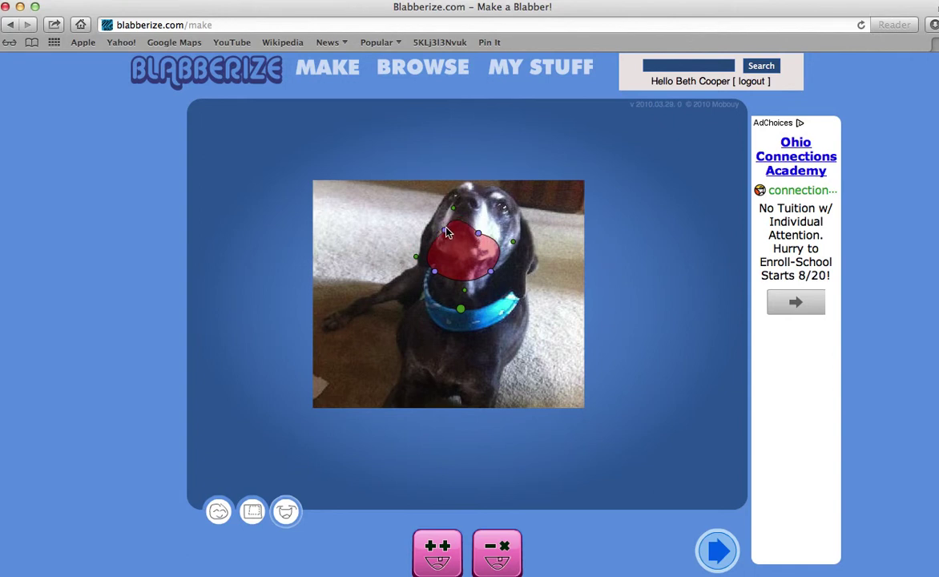
drag(490, 270, 470, 239)
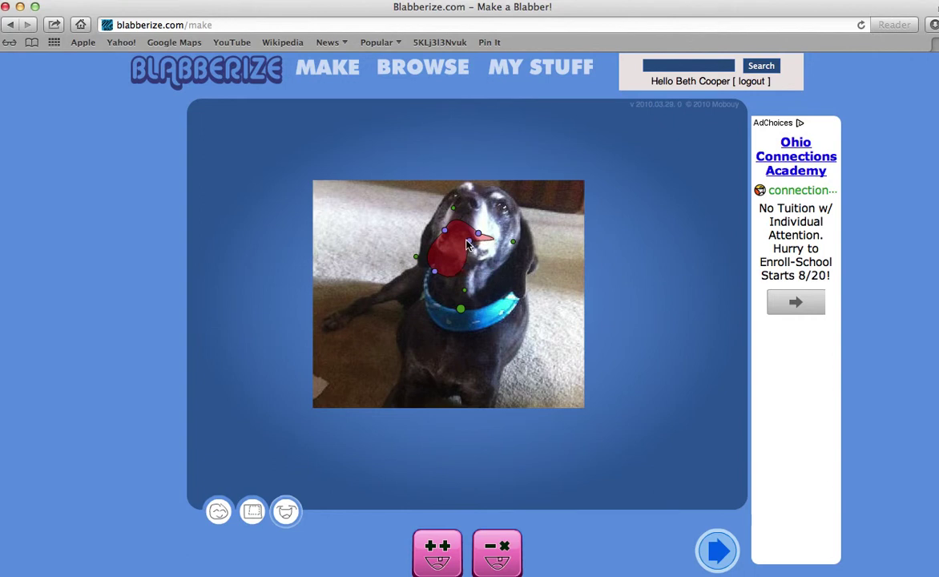
drag(436, 274, 456, 241)
drag(490, 238, 484, 242)
drag(465, 293, 431, 247)
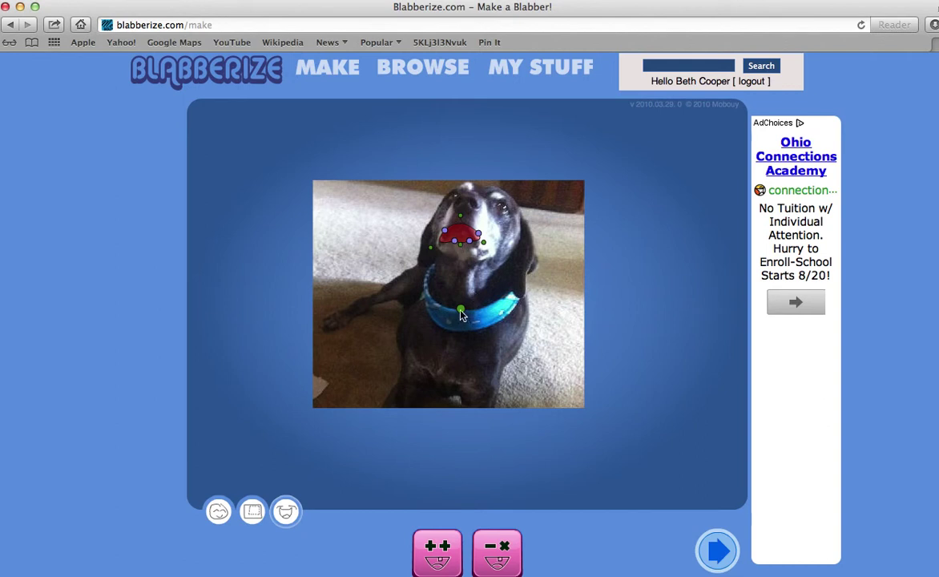
Place the jaw pivot just below the dog's mouth and confirm the mouth.
drag(461, 303, 462, 275)
drag(461, 321, 458, 257)
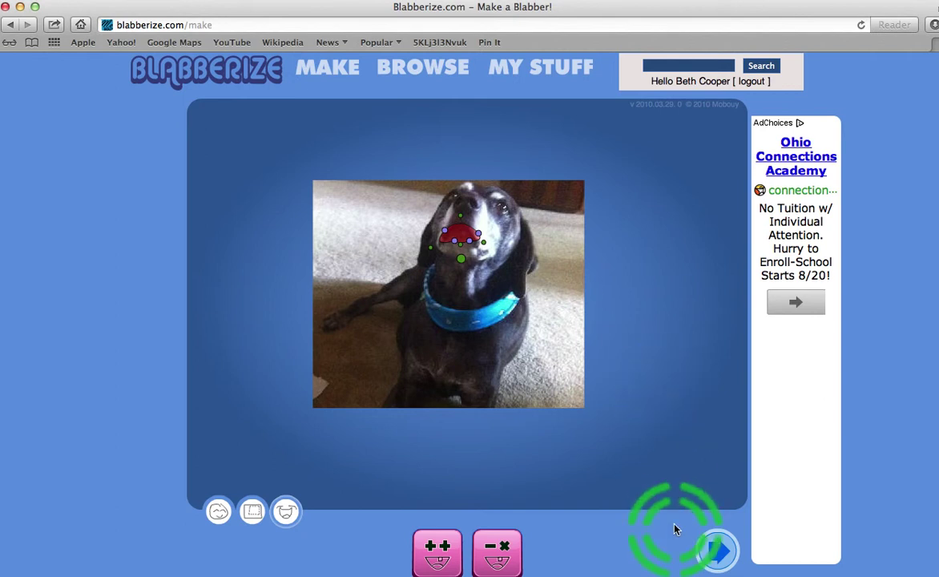
click(719, 551)
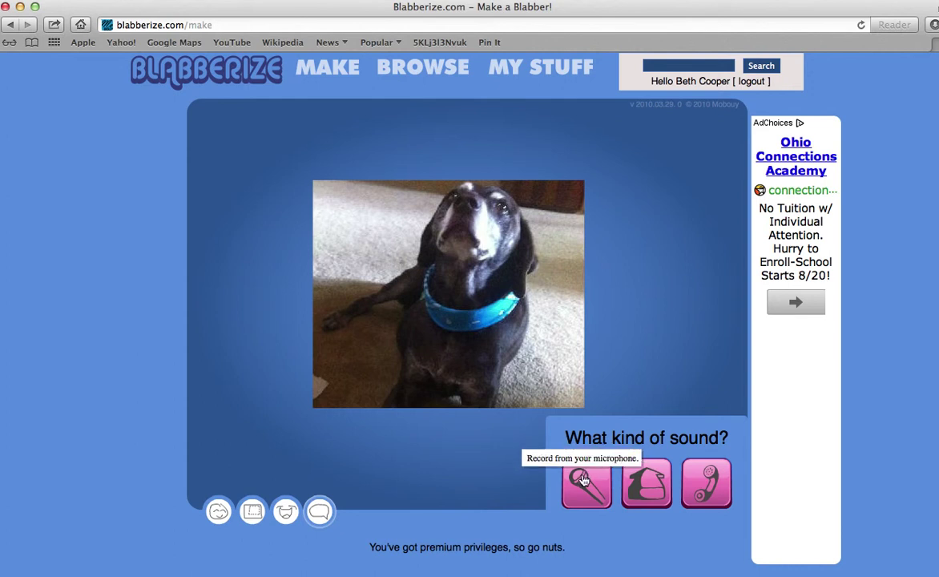
Record a microphone voice clip for the dog, allowing mic access, and accept it.
click(584, 481)
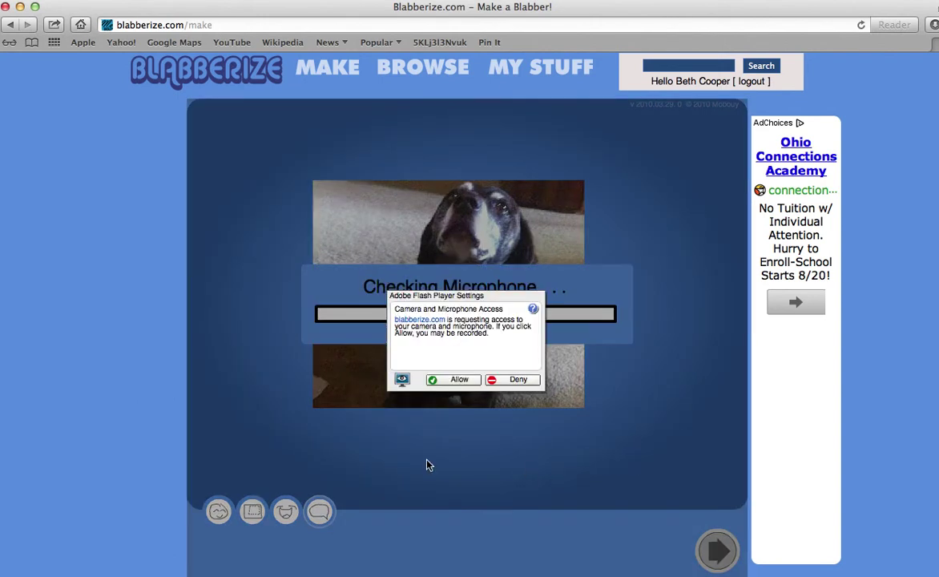
click(457, 380)
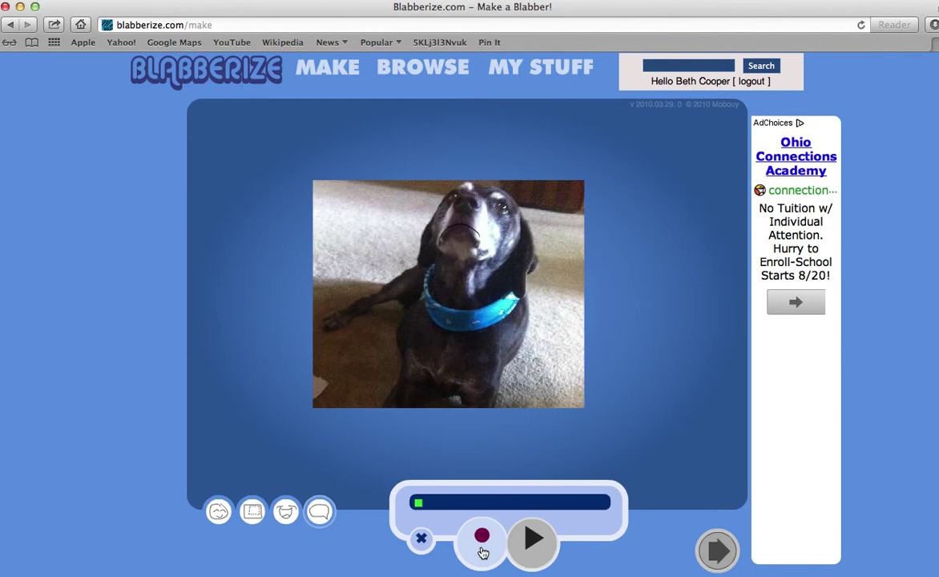
click(482, 537)
click(482, 544)
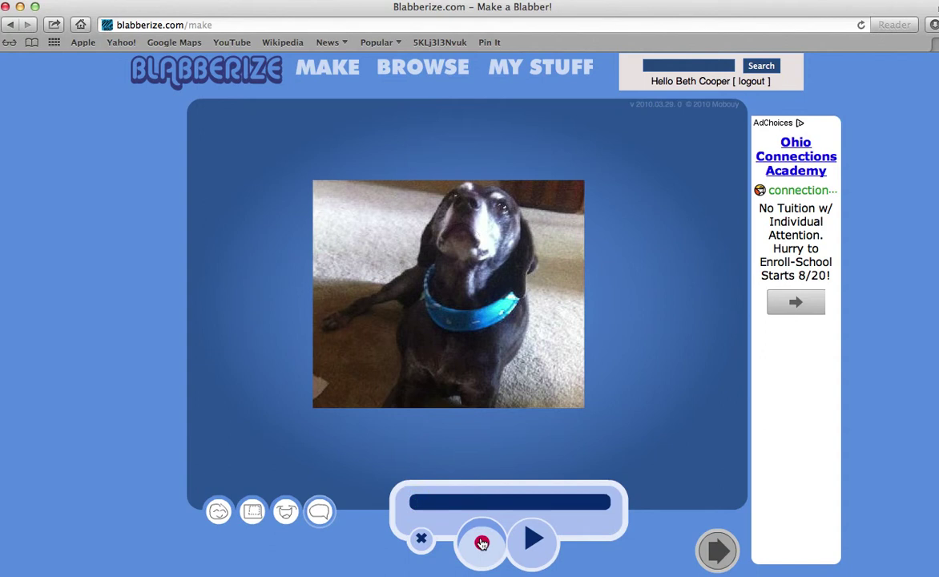
click(482, 544)
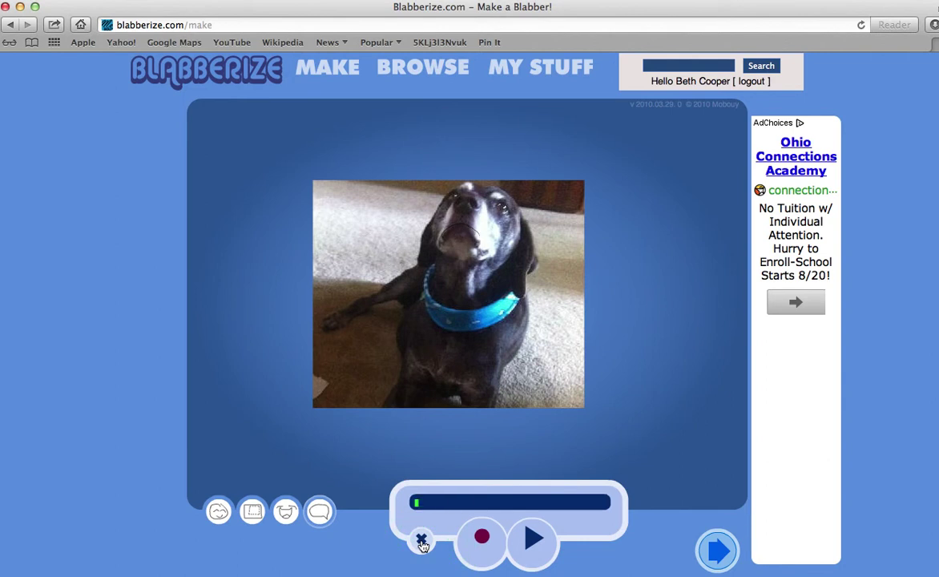
click(717, 549)
Finish the dog scene and start a second scene with the photo stekli.jpg.
click(718, 549)
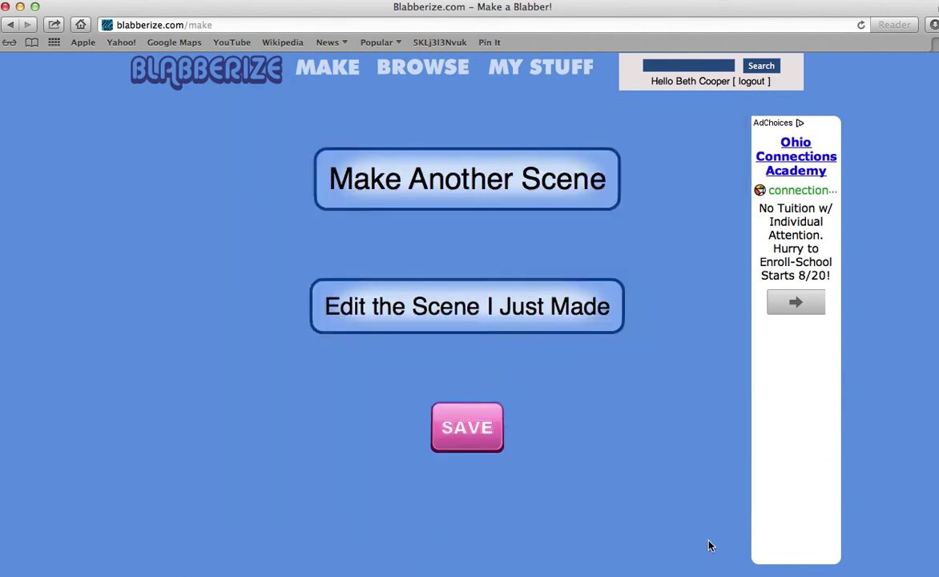
click(403, 185)
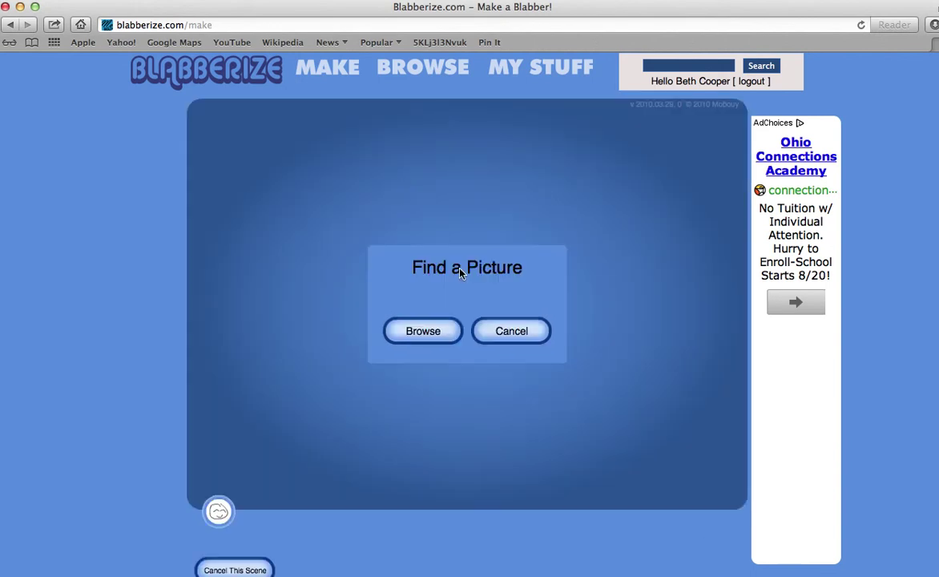
click(411, 334)
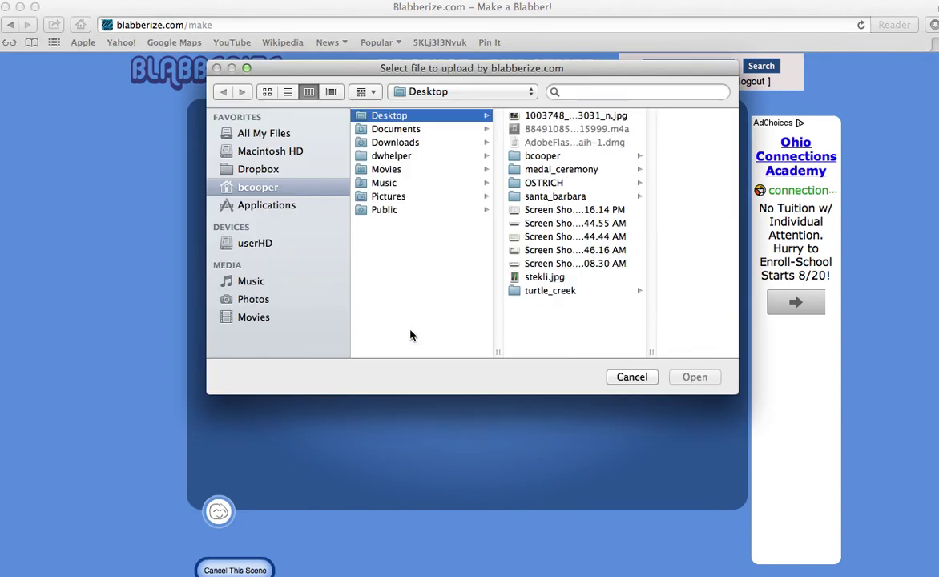
click(533, 276)
click(695, 377)
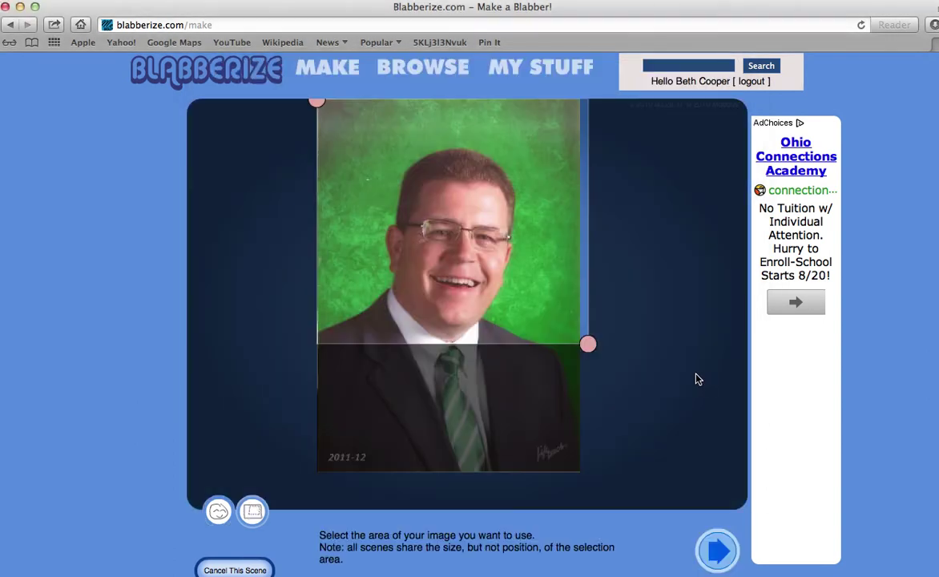
Crop the man's photo to his head and shoulders and accept it.
drag(433, 219, 429, 247)
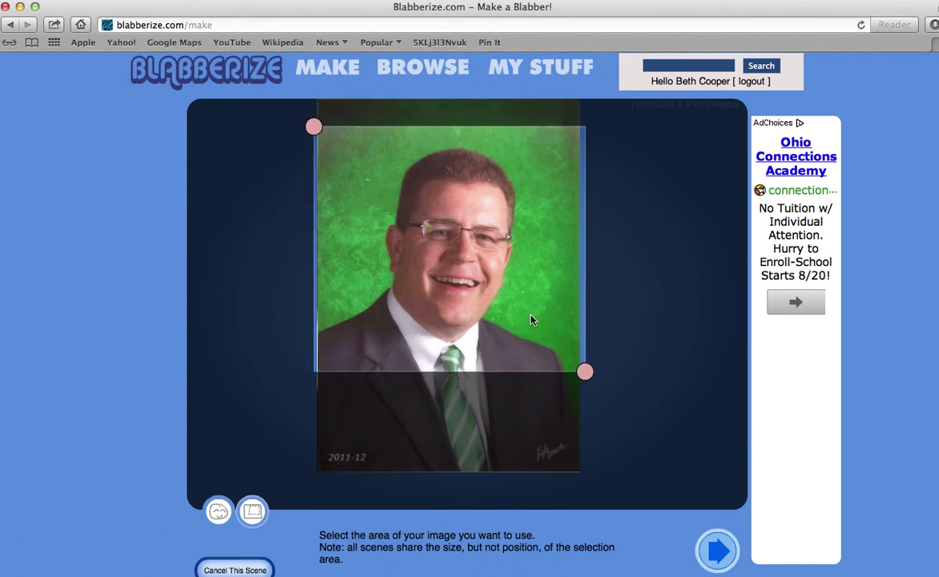
drag(587, 377, 579, 375)
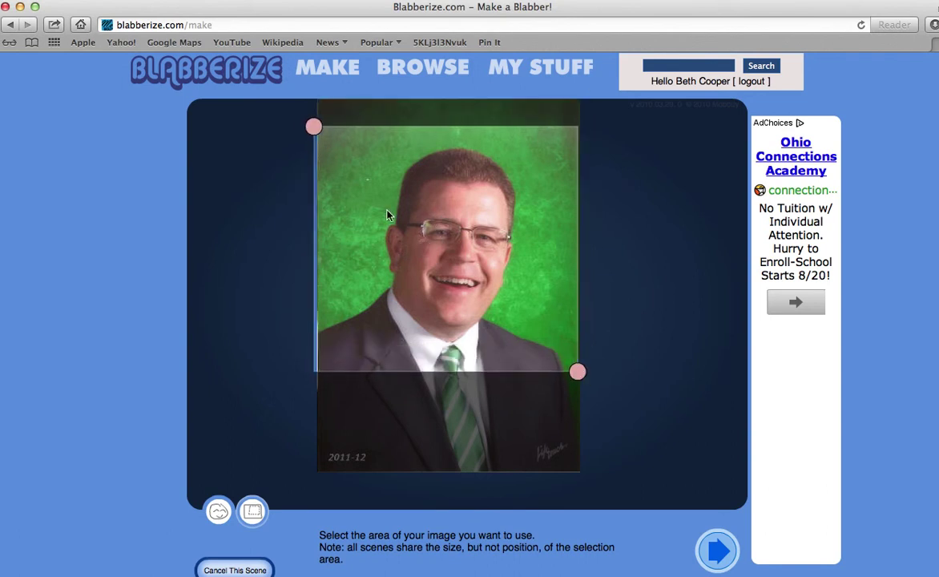
drag(313, 127, 319, 127)
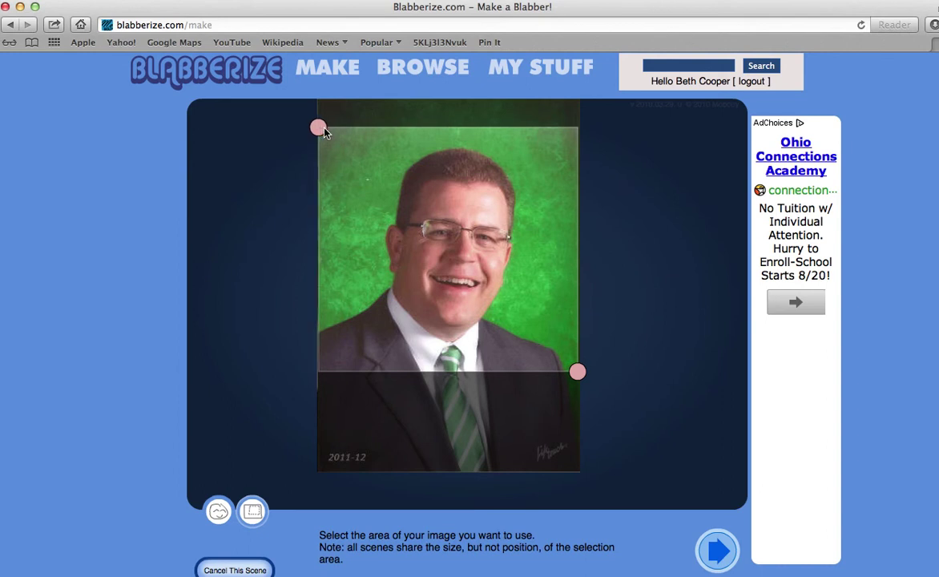
click(718, 550)
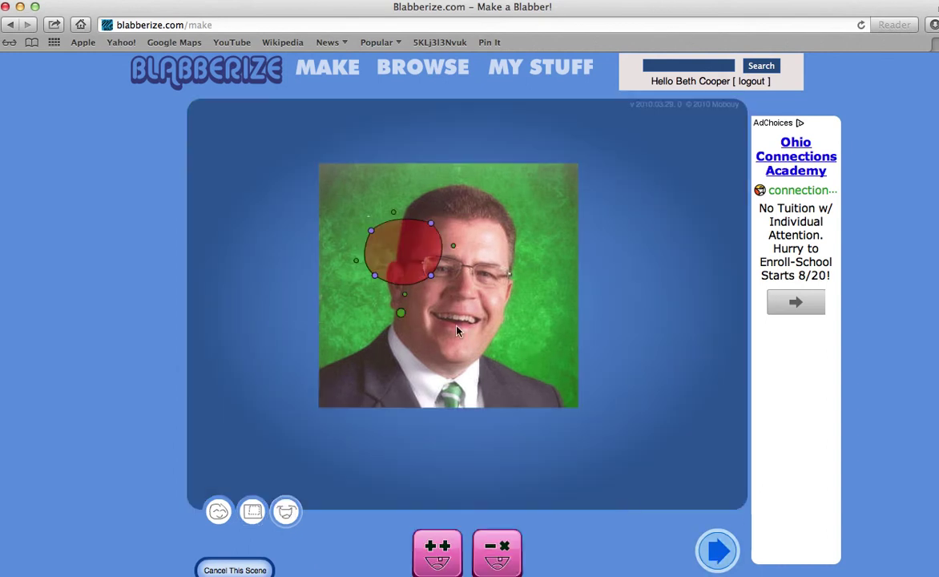
Fit the mouth outline tightly over the man's lips and set the jaw point at his chin.
drag(419, 261, 434, 315)
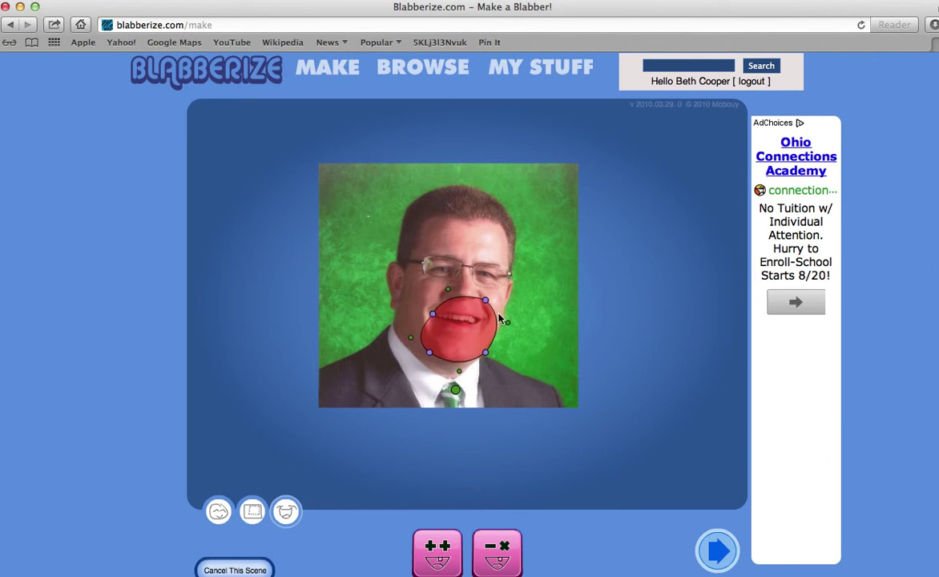
drag(487, 301, 475, 319)
drag(430, 352, 447, 321)
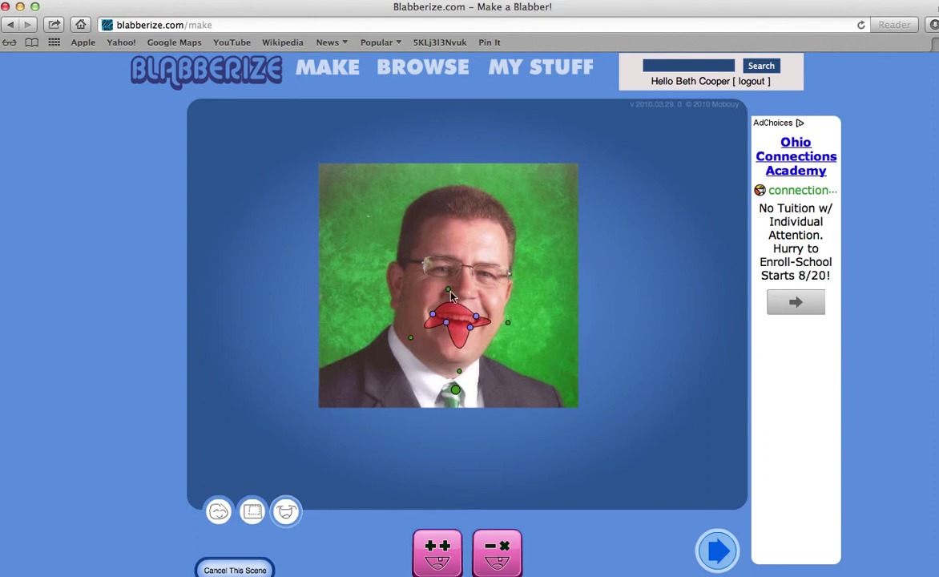
drag(448, 289, 457, 304)
drag(507, 323, 489, 326)
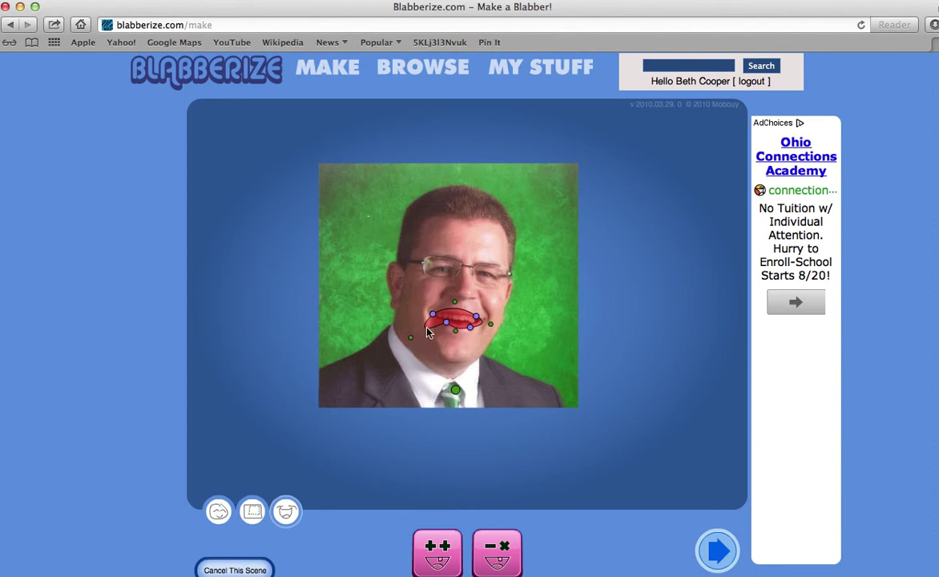
drag(424, 326, 429, 321)
drag(455, 392, 458, 349)
click(716, 549)
Record a microphone voice clip for the man, play it back, and finish the scene.
click(586, 483)
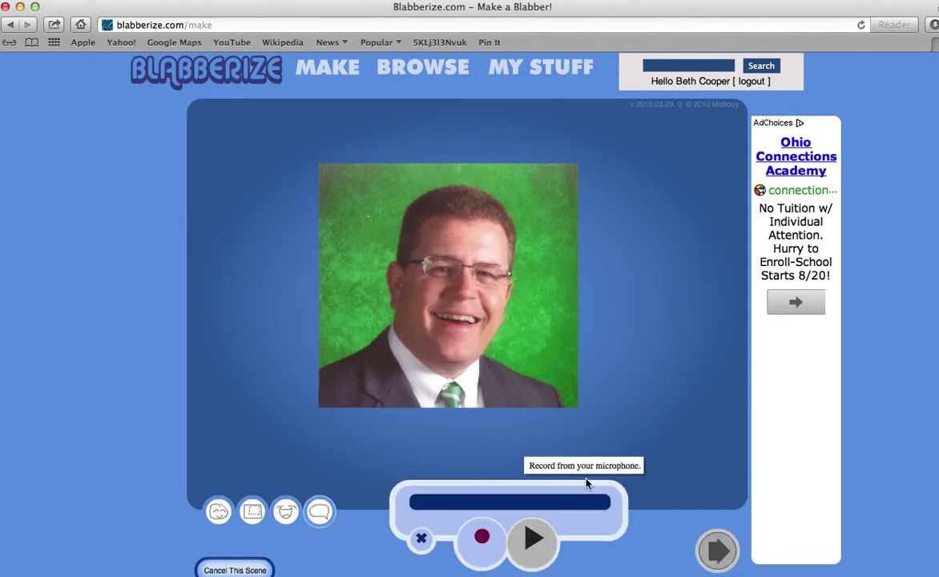
click(483, 544)
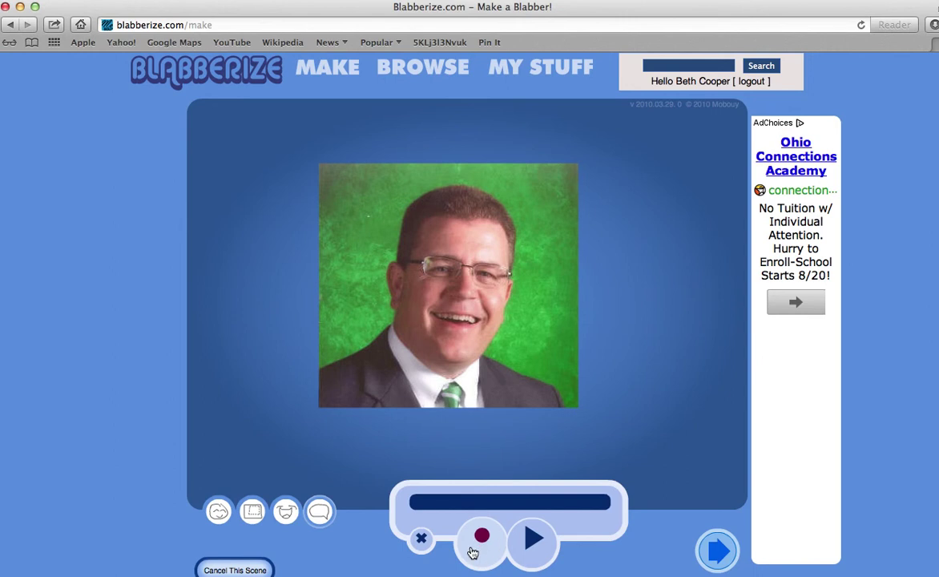
click(422, 538)
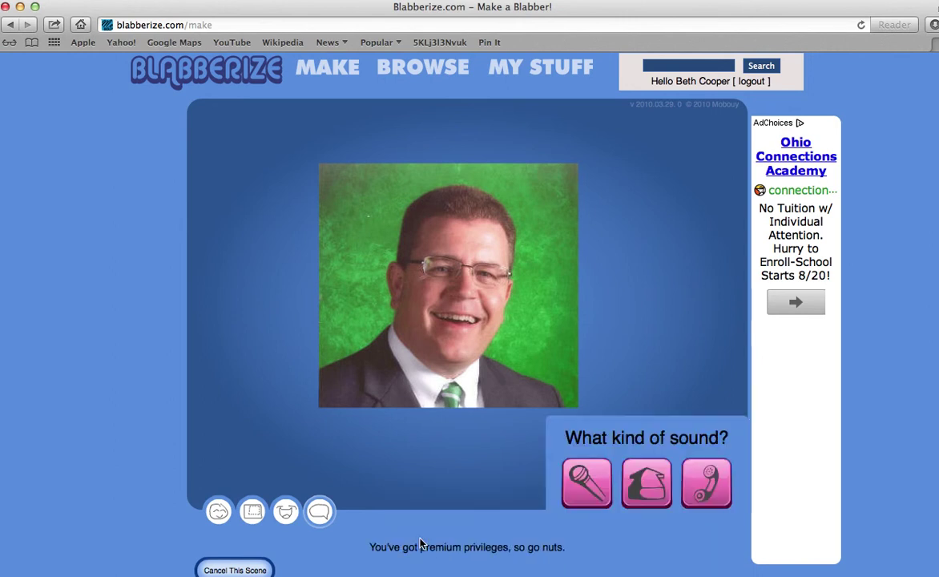
click(589, 484)
click(482, 547)
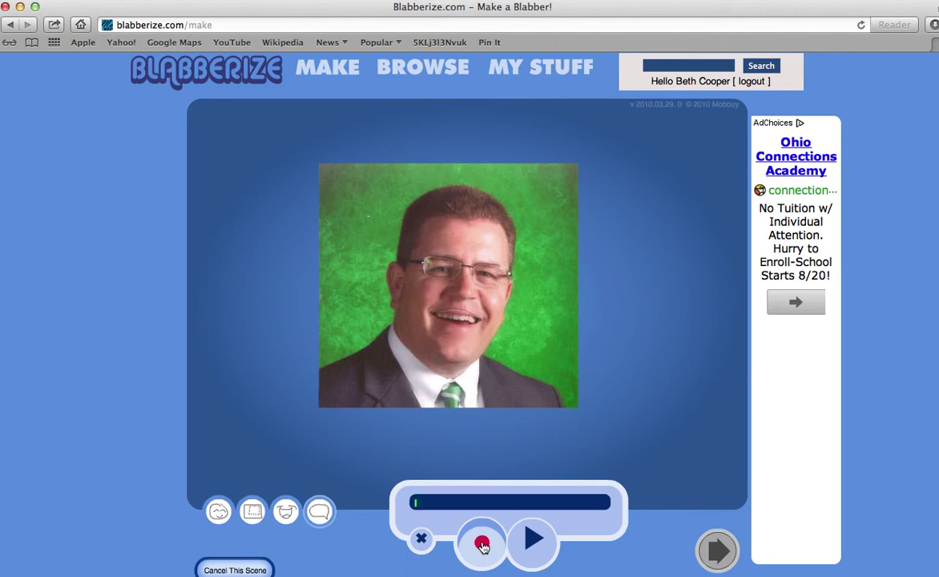
click(482, 545)
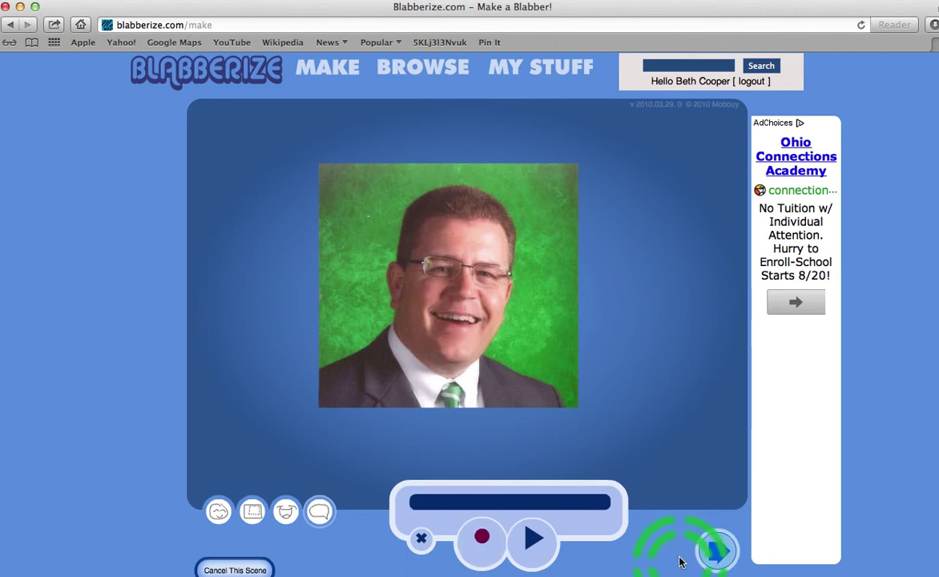
click(716, 556)
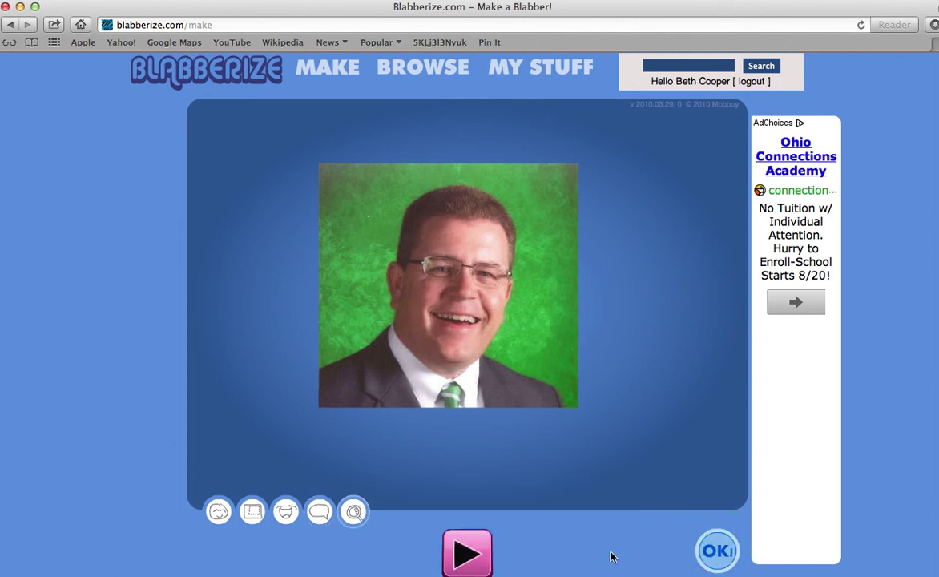
click(468, 553)
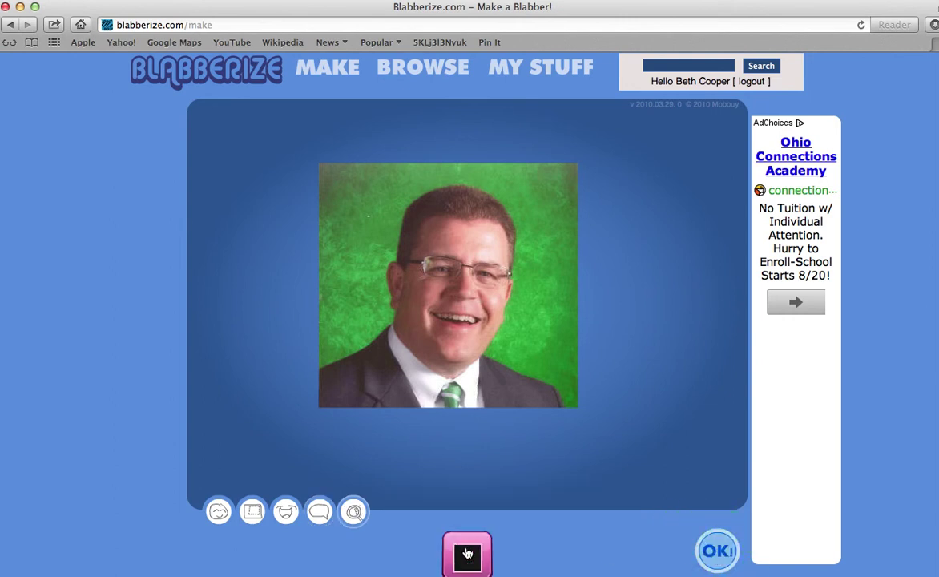
click(718, 551)
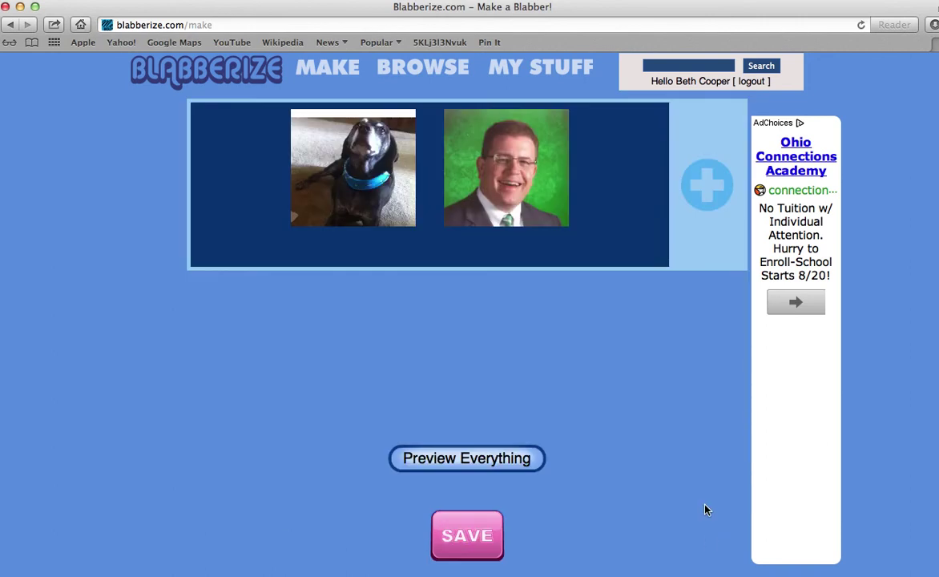
click(476, 459)
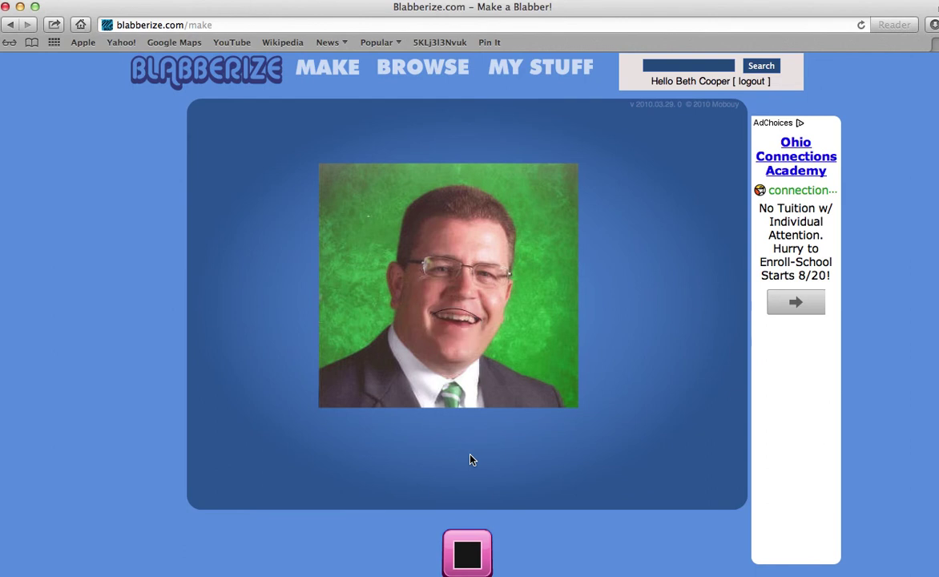
click(476, 553)
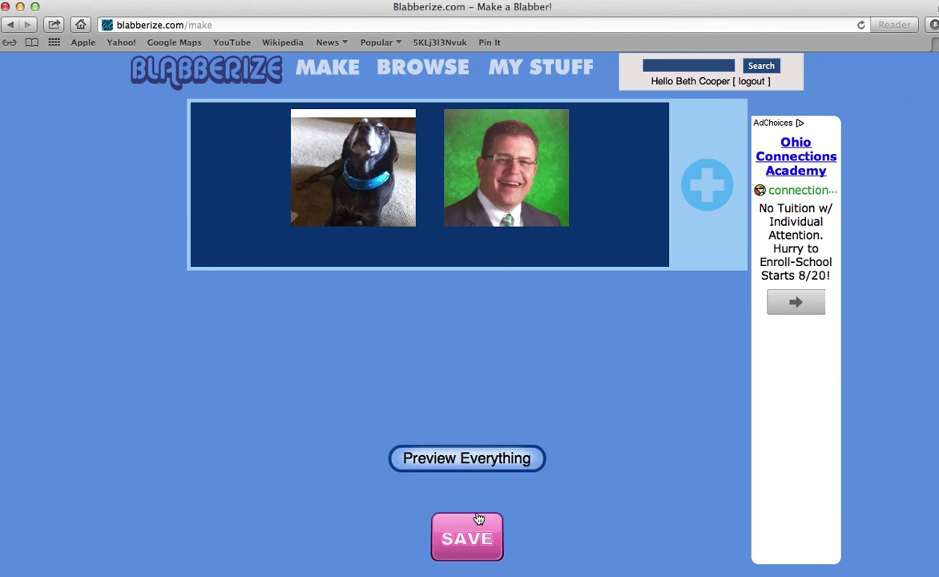
Save the blabber titled 'Ronnie's Blabberize' with a short description and the characters' names as tags.
click(479, 519)
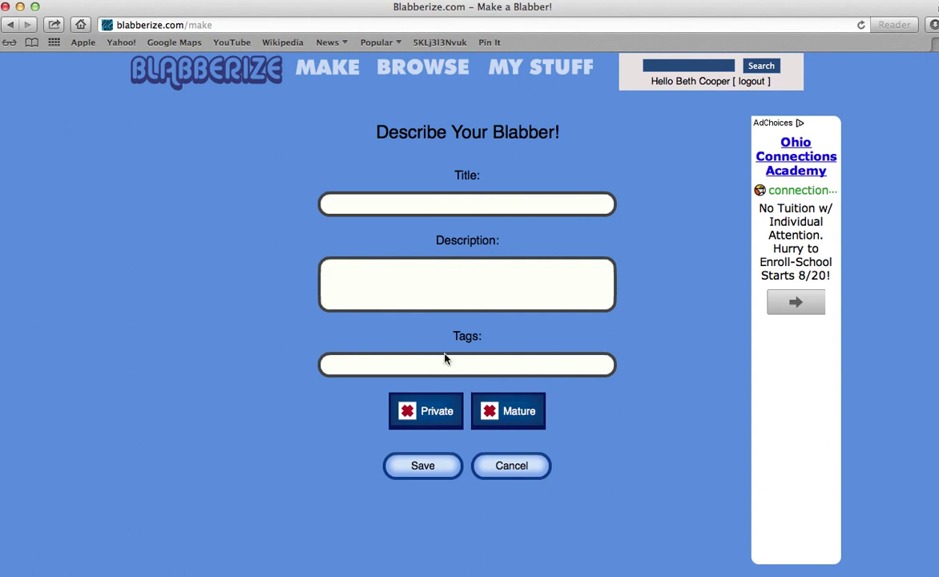
click(412, 204)
text(Ronnie's Blabberize)
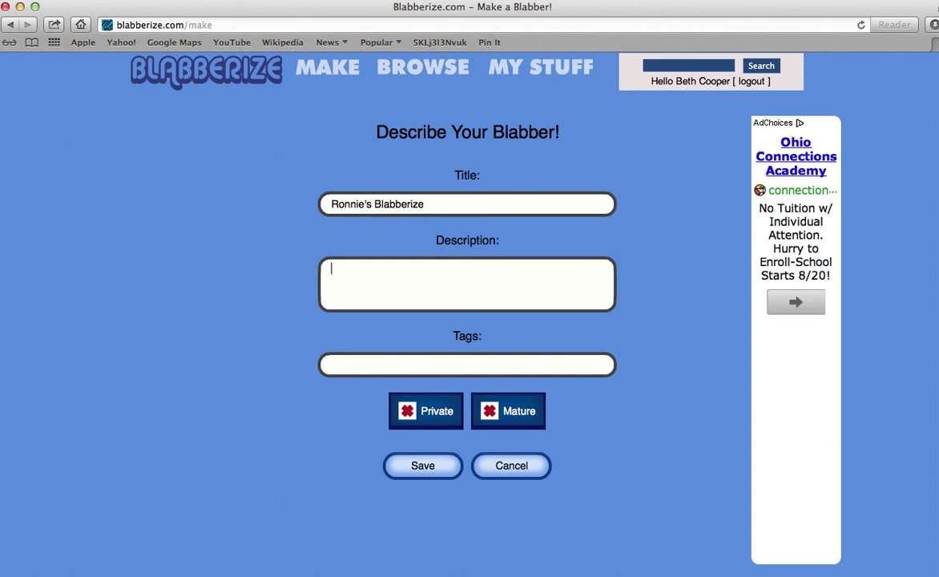
click(331, 267)
text(Ronnie Ta)
key(BackSpace)
key(BackSpace)
key(BackSpace)
text(talks to Mr. Stekli)
click(331, 364)
text(Ronnie, St)
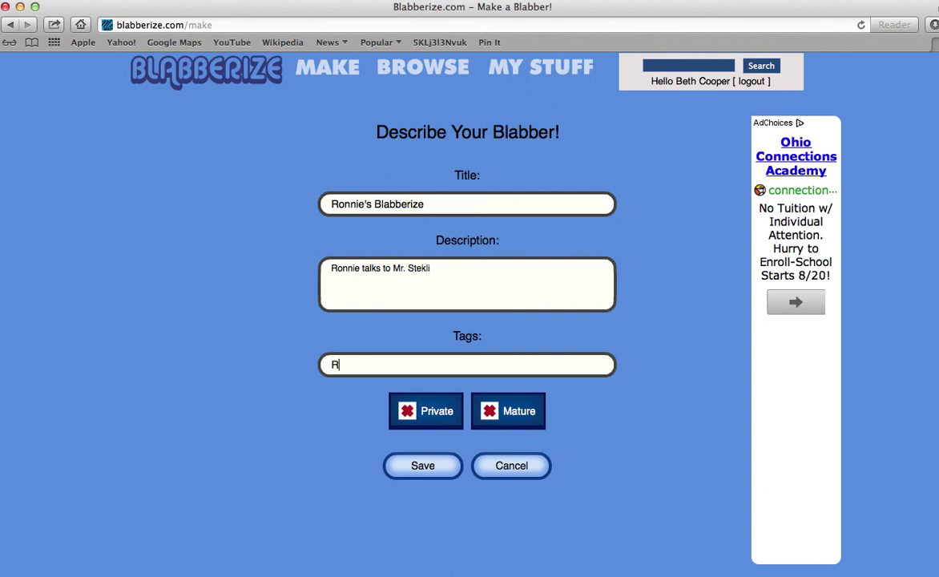
text(ekli)
click(420, 467)
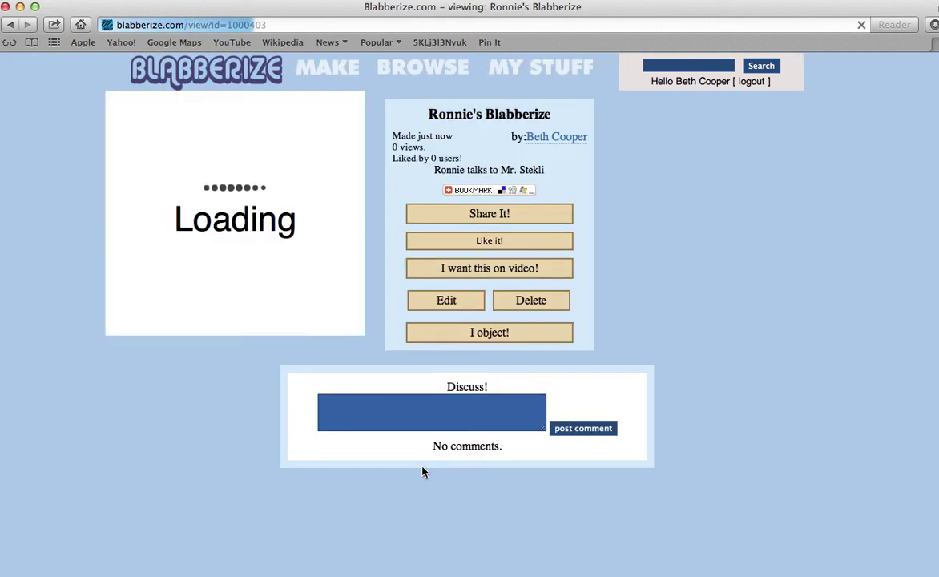
Open the Share It! page for the saved blabber.
click(468, 340)
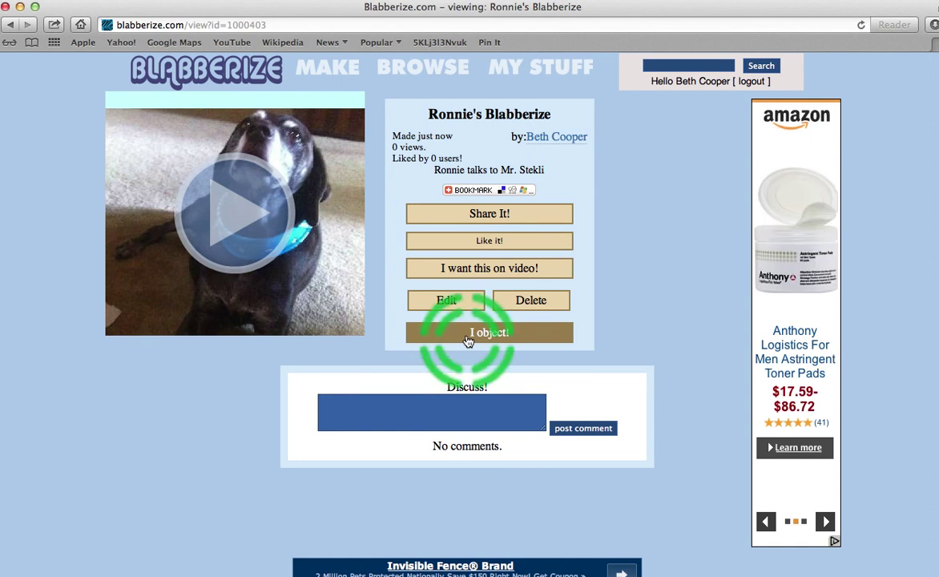
click(461, 218)
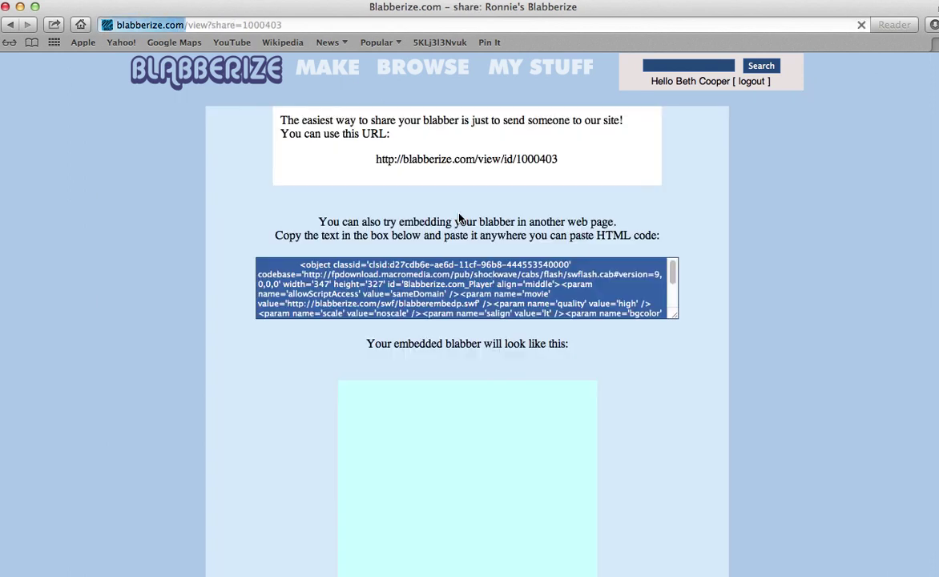
drag(566, 158, 369, 155)
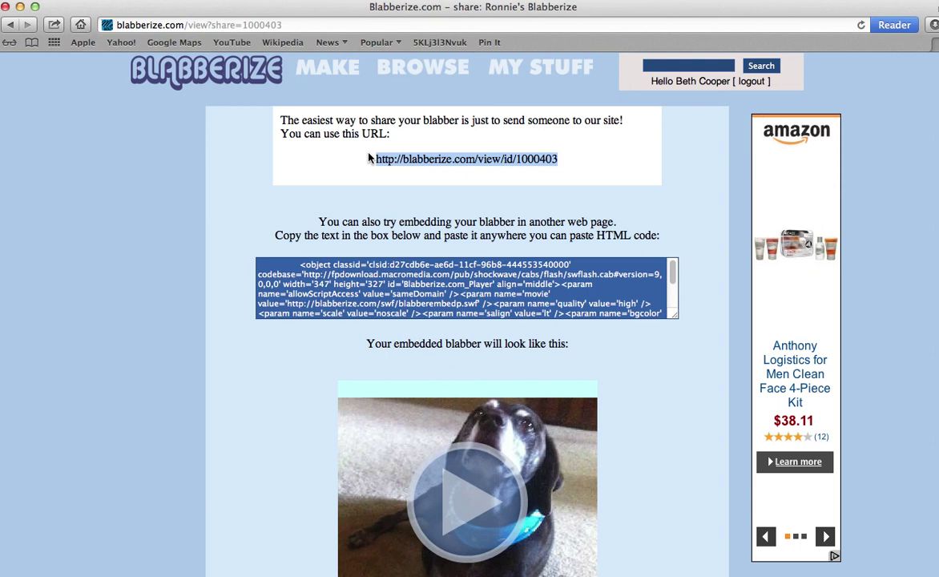
mouse_move(559, 571)
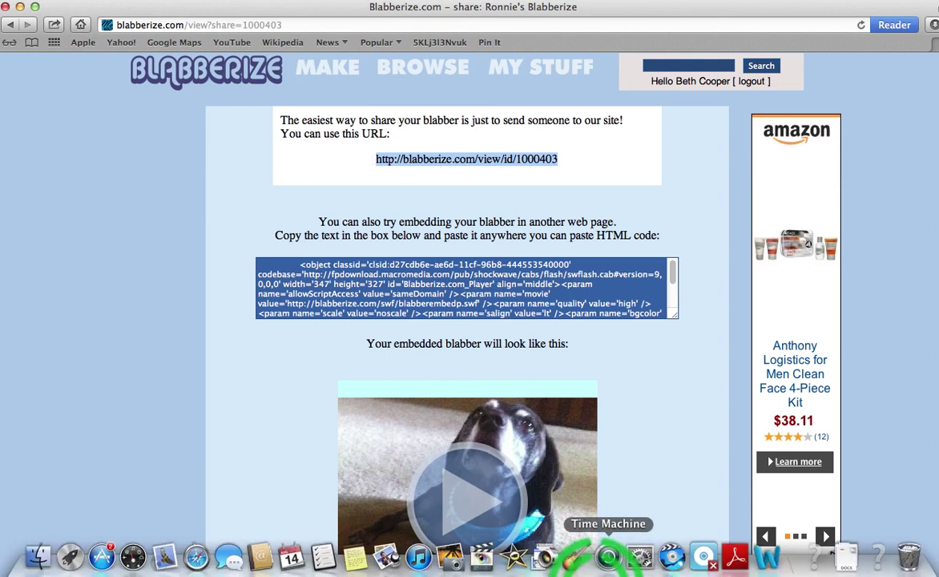